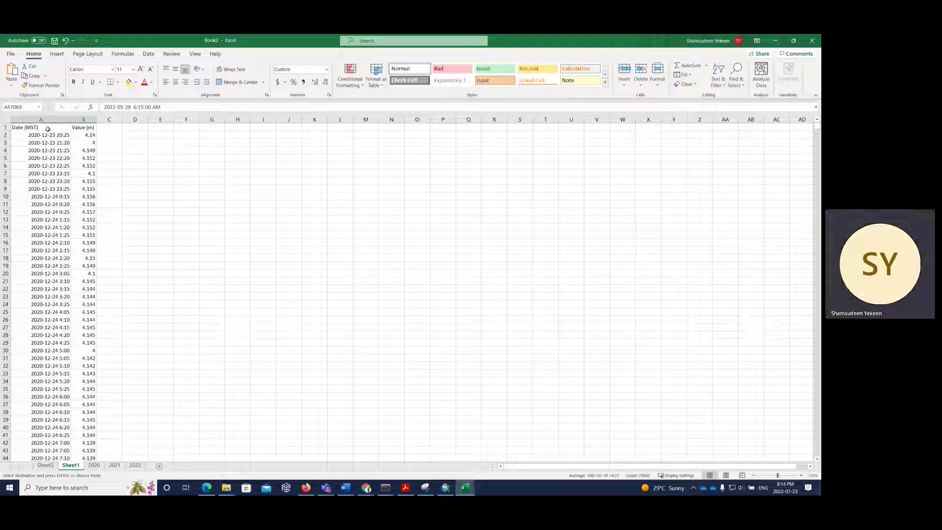
Find all 181 cells containing 2020, select them, and view the 2020 sheet
click(55, 140)
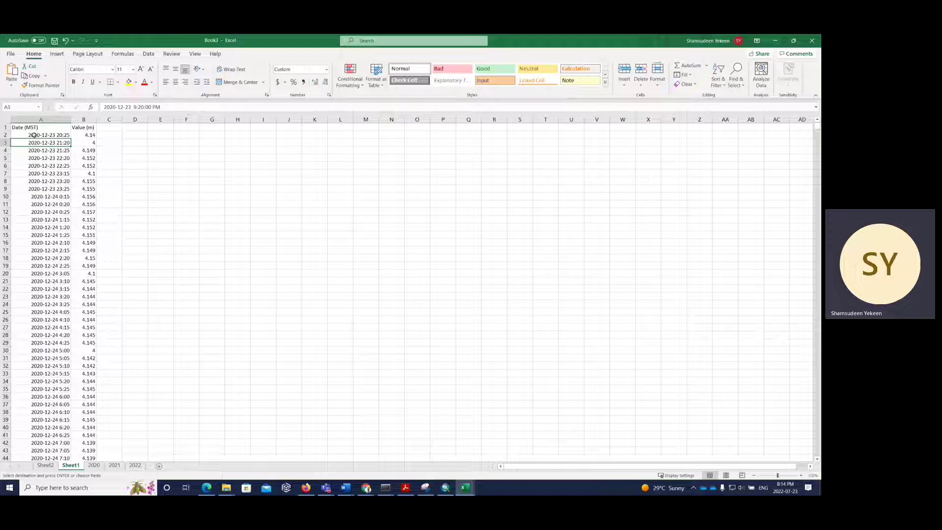
click(33, 135)
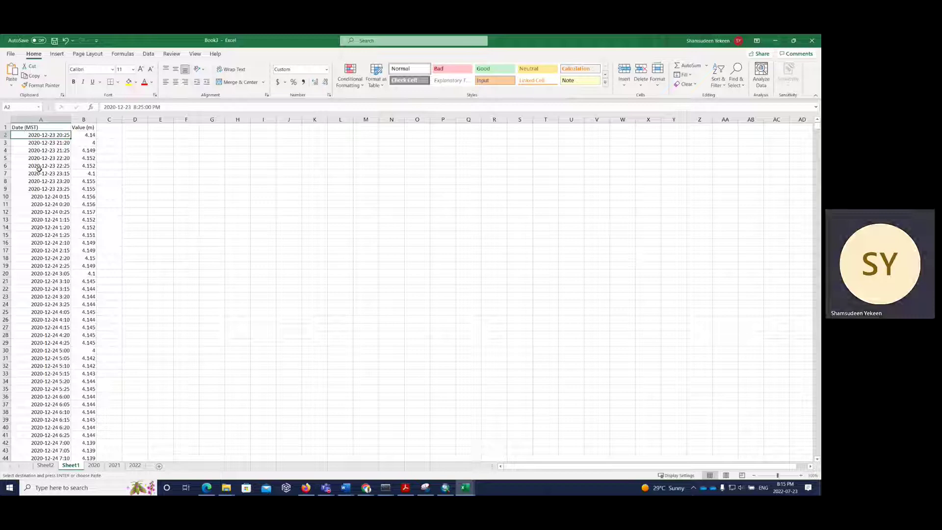
click(734, 73)
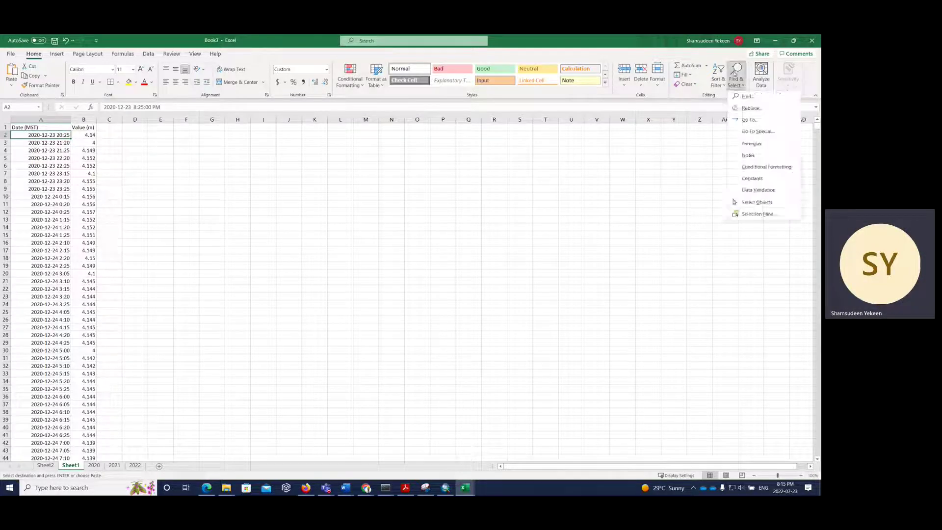
click(746, 97)
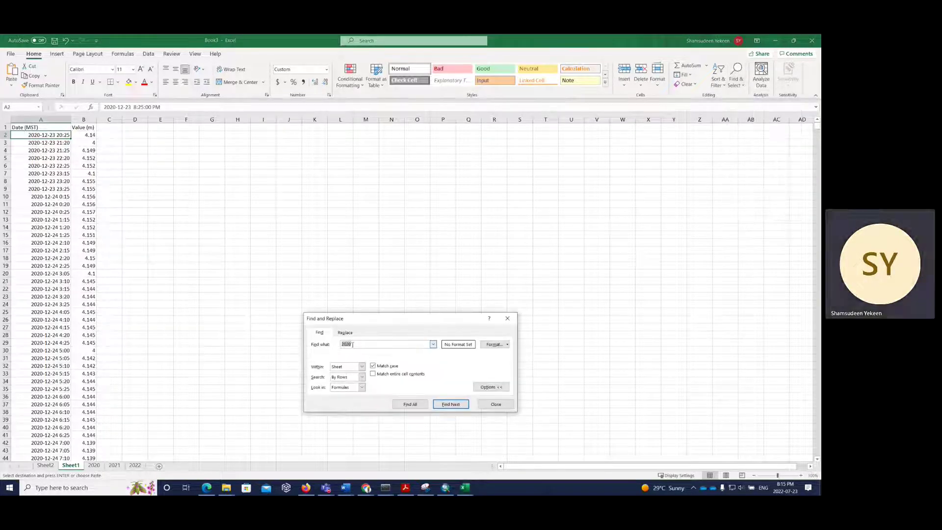
drag(375, 314, 375, 203)
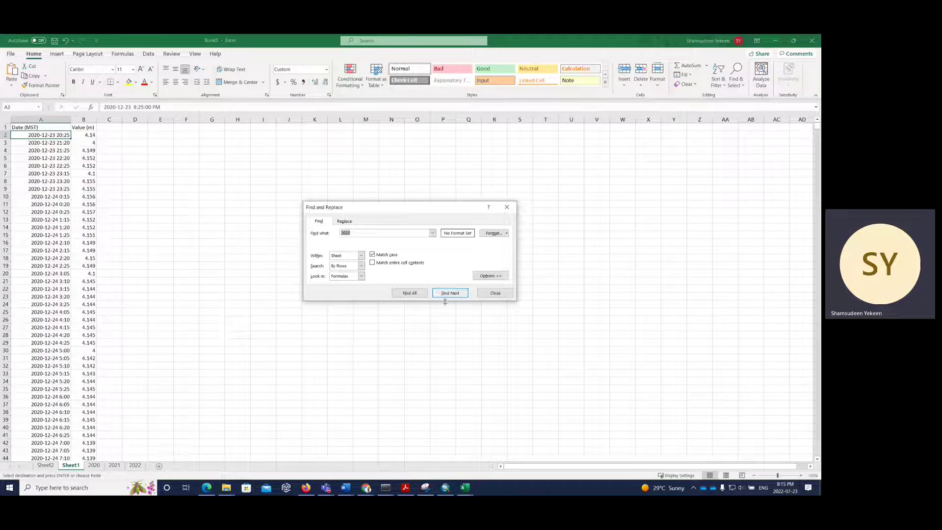
click(410, 293)
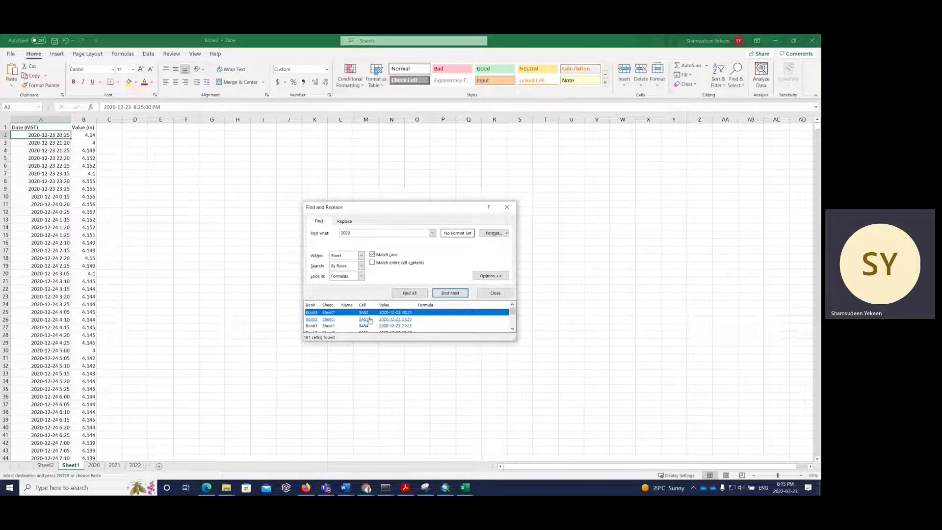
key(ctrl+a)
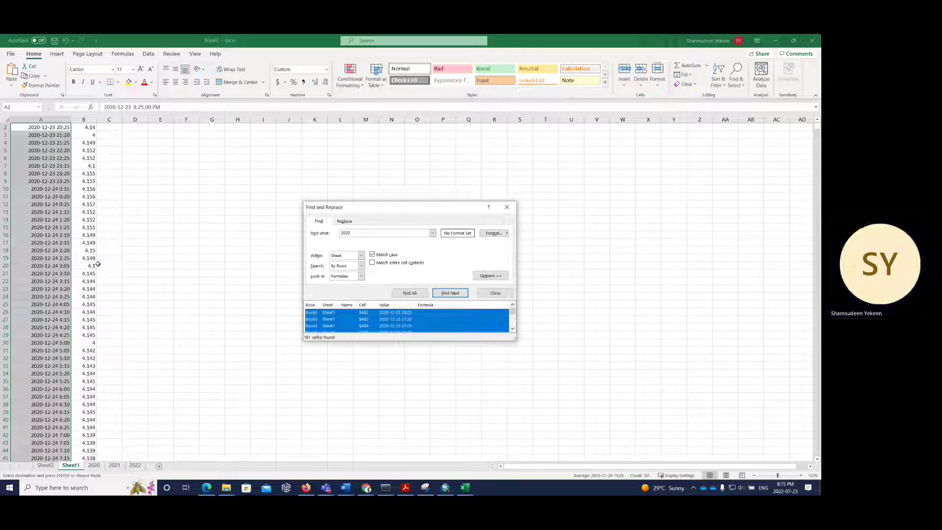
click(507, 207)
click(94, 465)
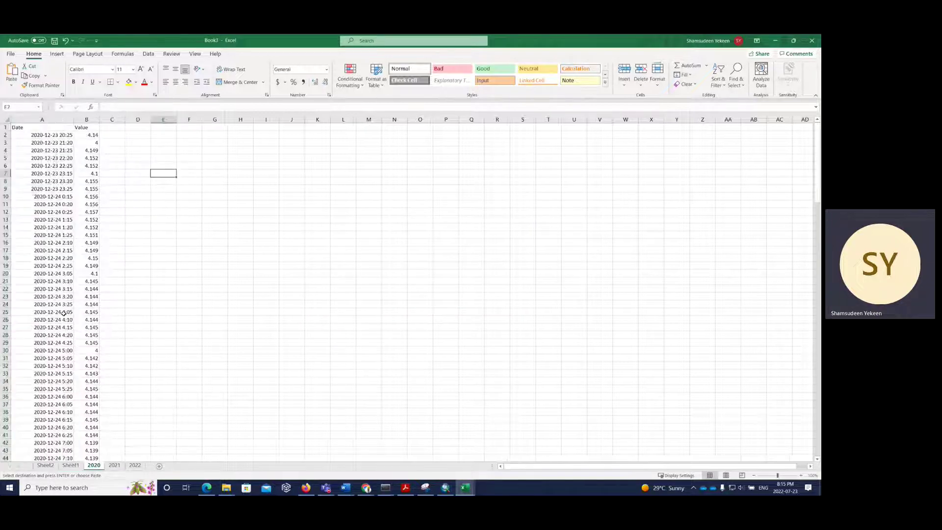
Widen column A on the 2021 and 2022 sheets so full date timestamps show
click(115, 469)
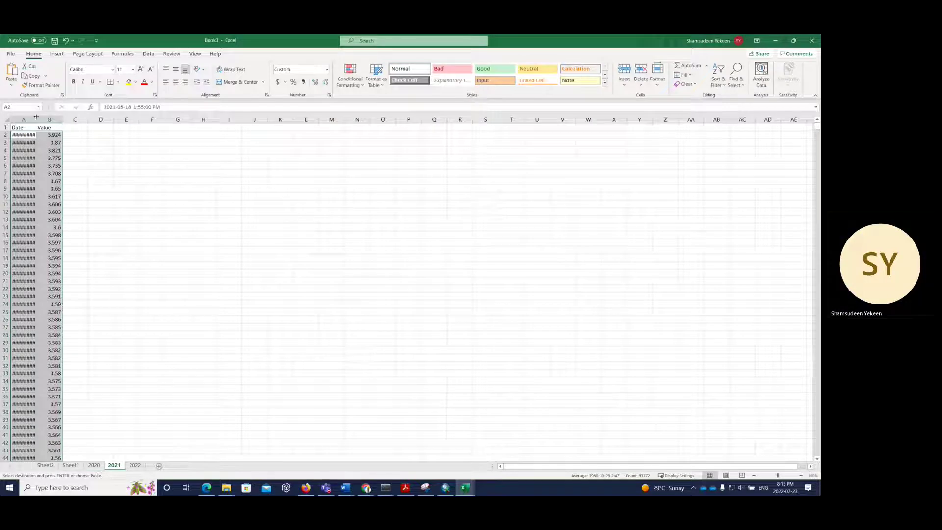
drag(36, 119, 56, 117)
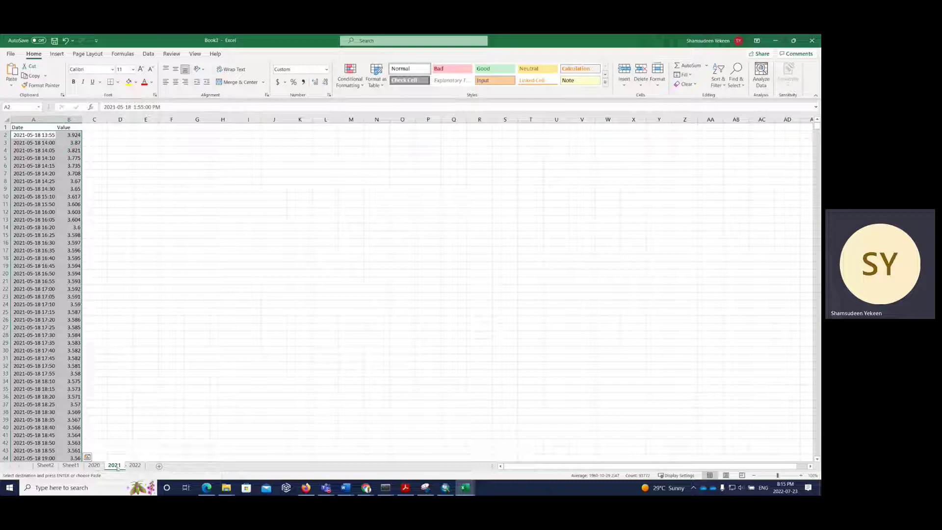
click(135, 465)
drag(55, 120, 60, 120)
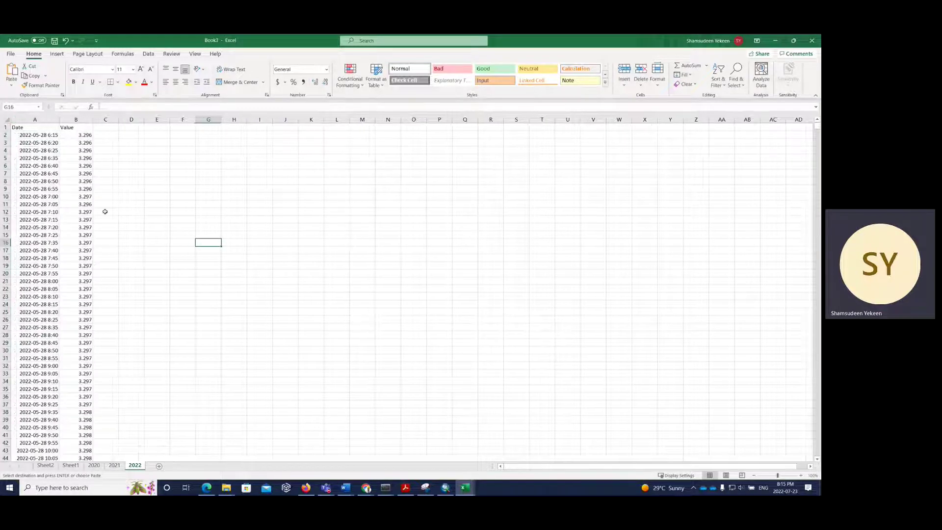
click(223, 181)
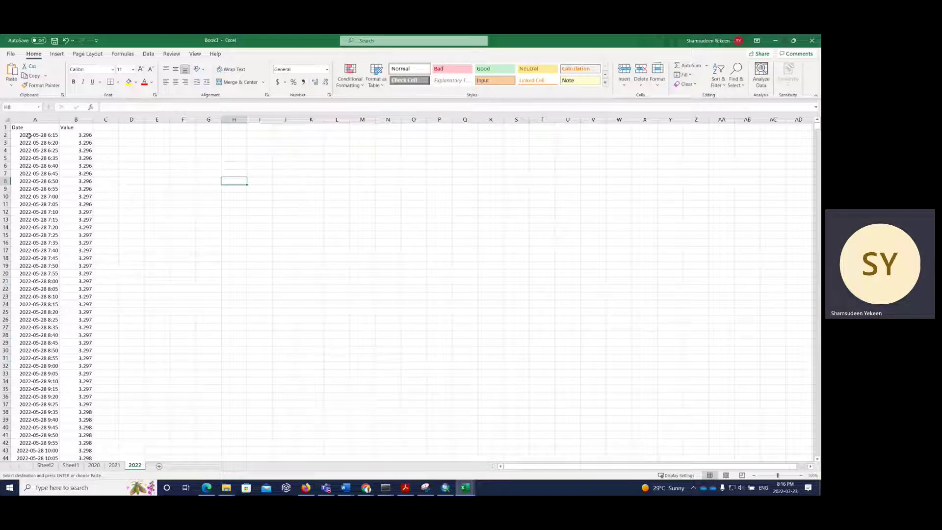
Select the 2022 Date and Value readings in columns A and B down to row 14832
drag(29, 135, 83, 487)
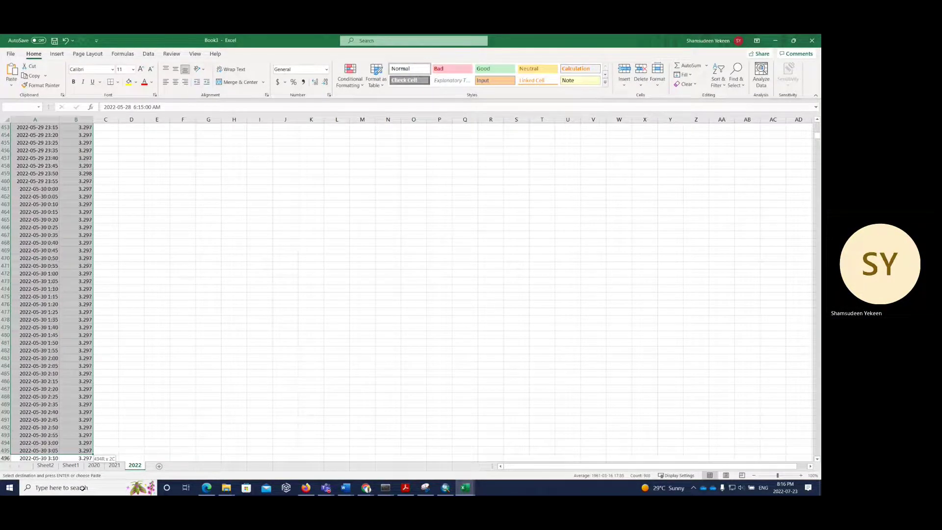
drag(82, 487, 82, 487)
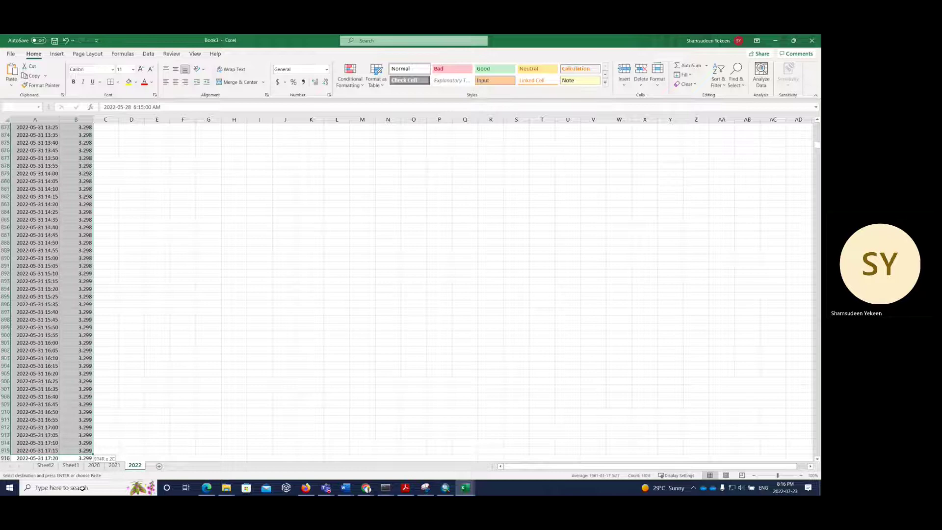
drag(83, 487, 83, 494)
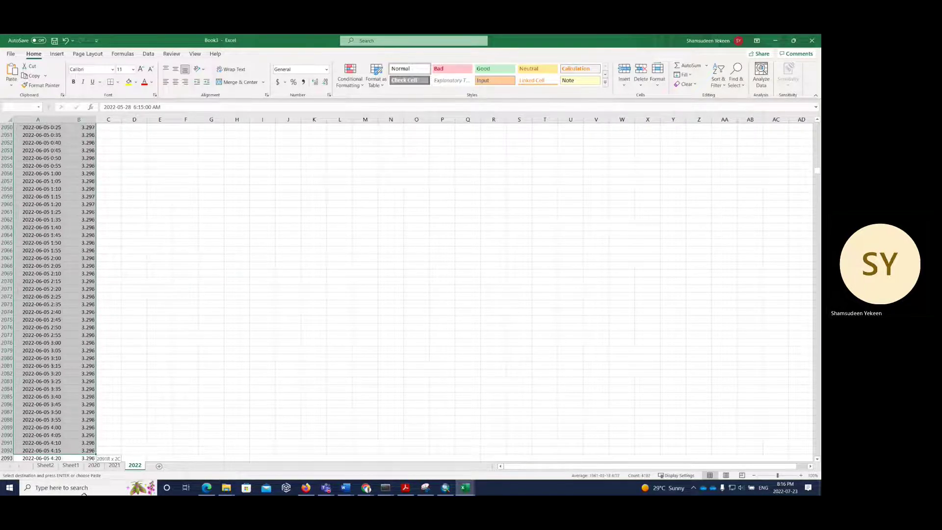
drag(85, 494, 80, 439)
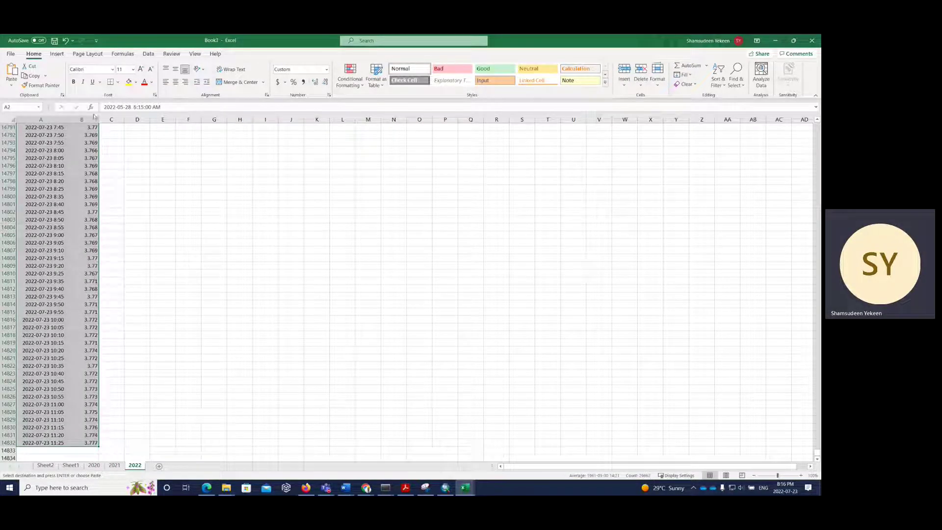
Insert a PivotTable from range A1:B14832 on a new worksheet, Sheet6
click(57, 53)
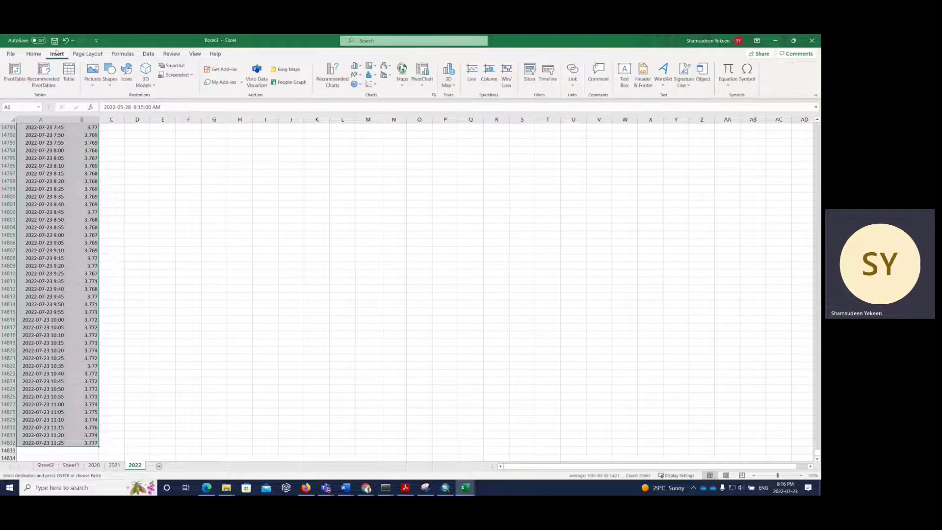
click(13, 74)
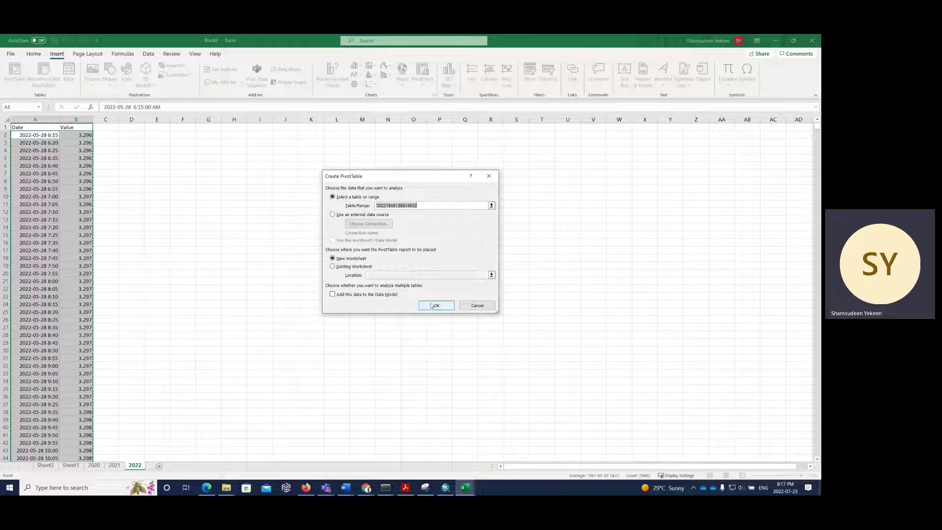
click(434, 305)
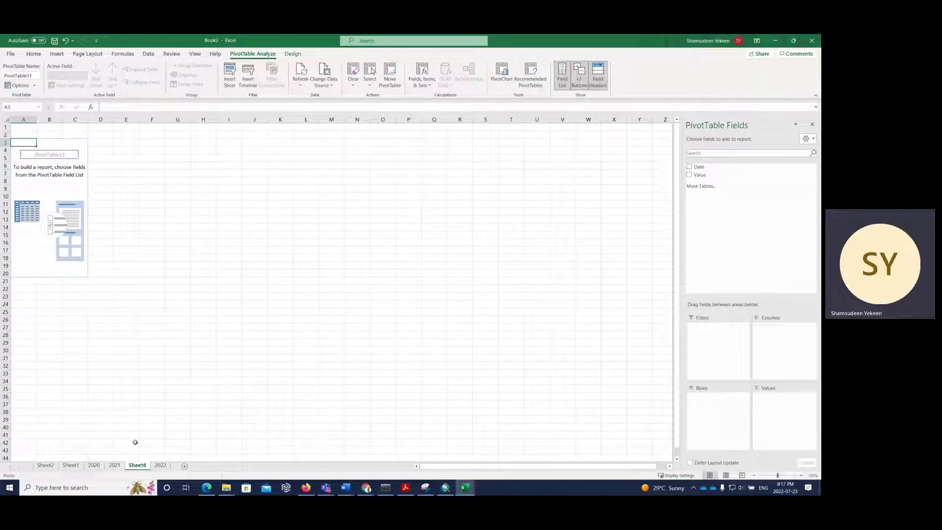
Rename the Sheet6 tab to 2022_daily and select its PivotTable
right_click(135, 463)
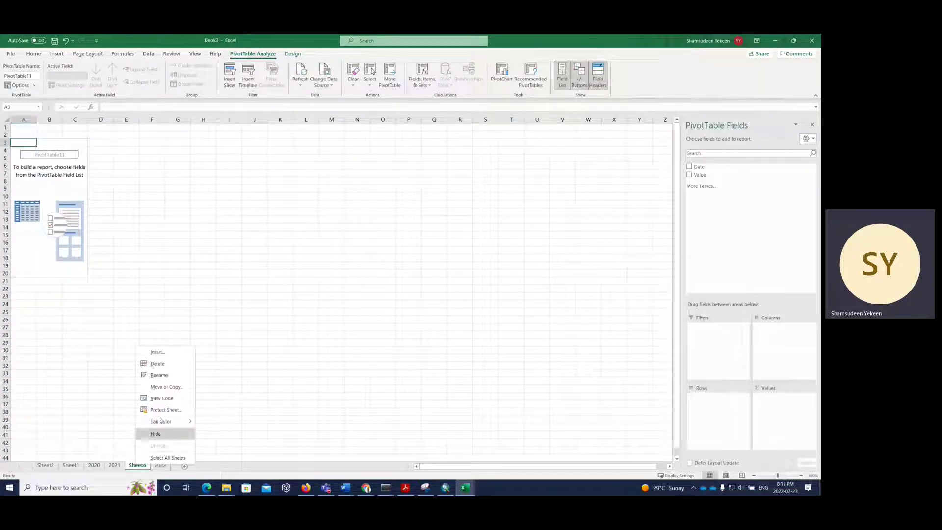
click(158, 375)
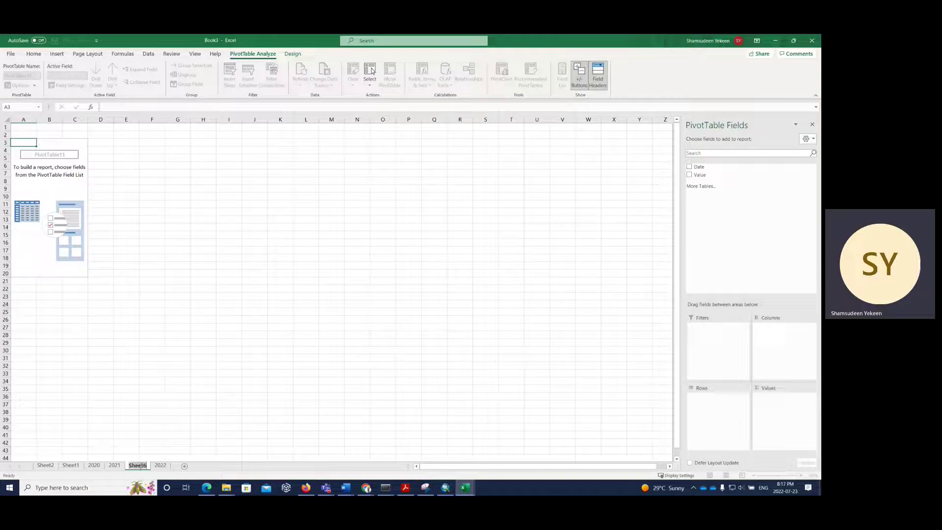
text(2022)
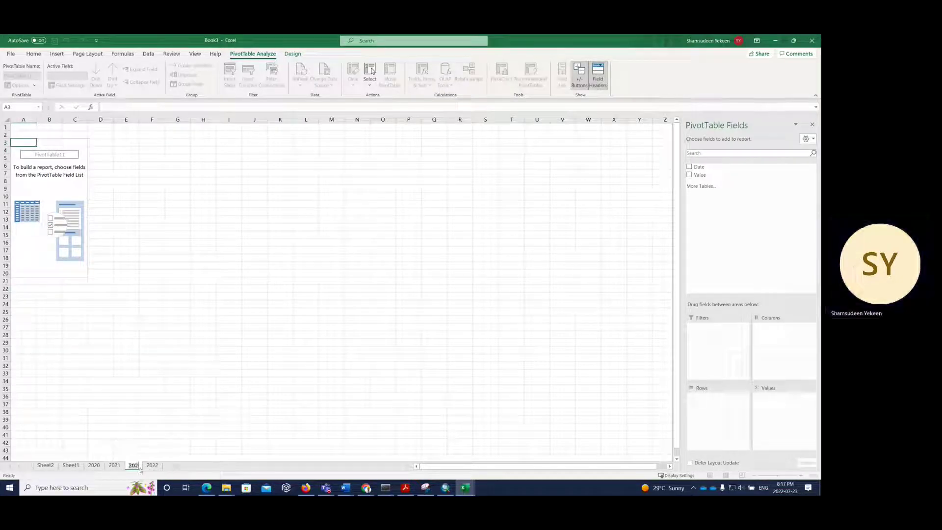
click(140, 466)
double_click(136, 466)
text(daily)
click(153, 310)
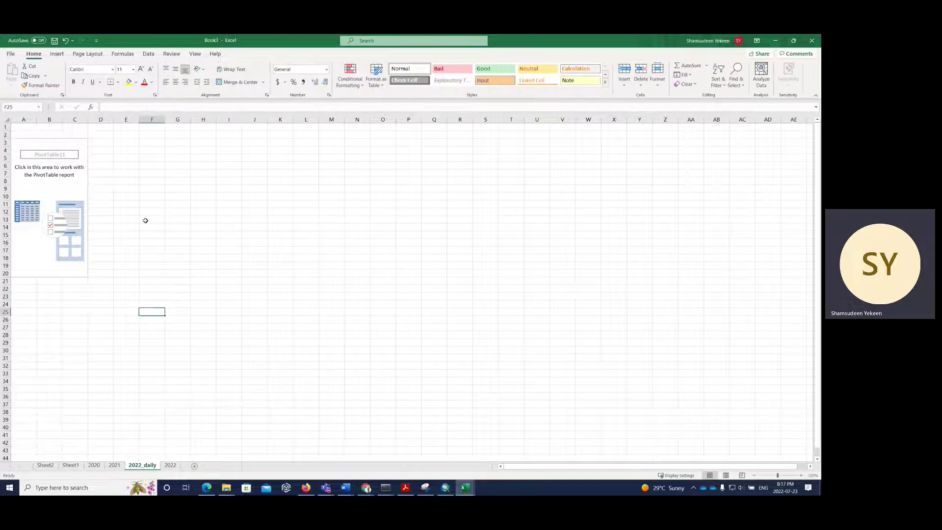
click(47, 188)
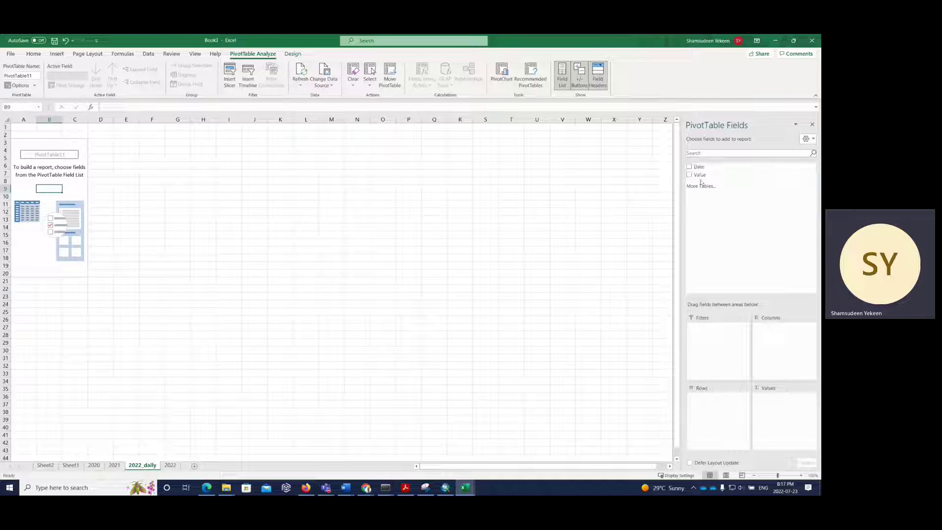
Put Date in Rows and sum Value, giving monthly totals for May, Jun and Jul
drag(700, 169, 756, 400)
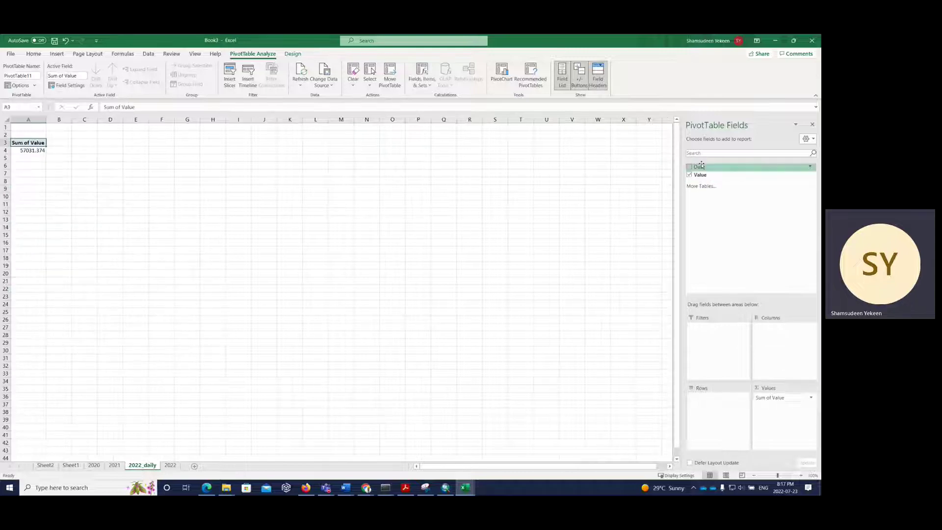
drag(704, 168, 716, 389)
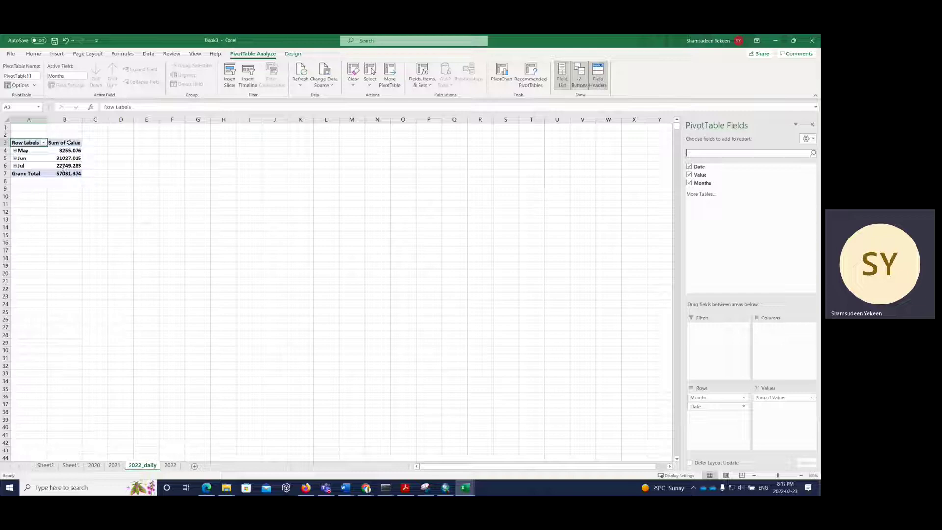
click(810, 397)
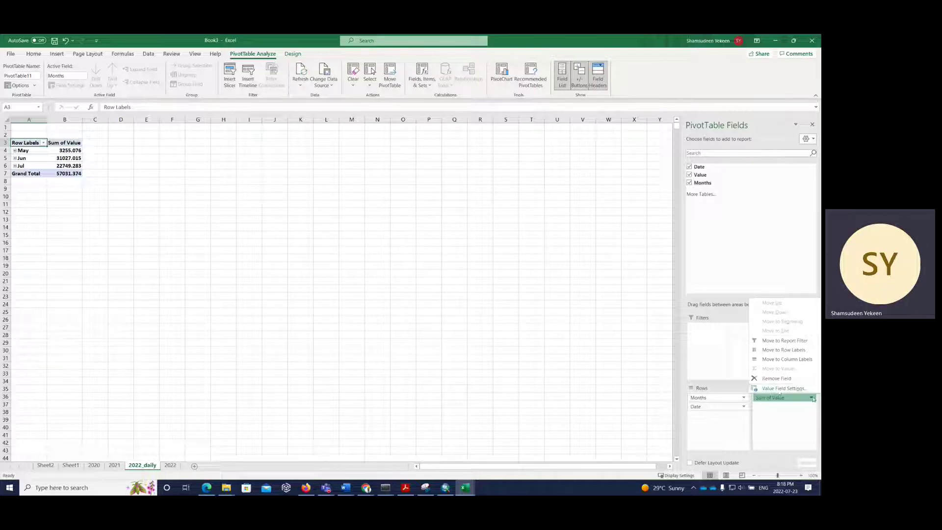
Change the Value field's summary from Sum to Average
click(812, 398)
click(811, 398)
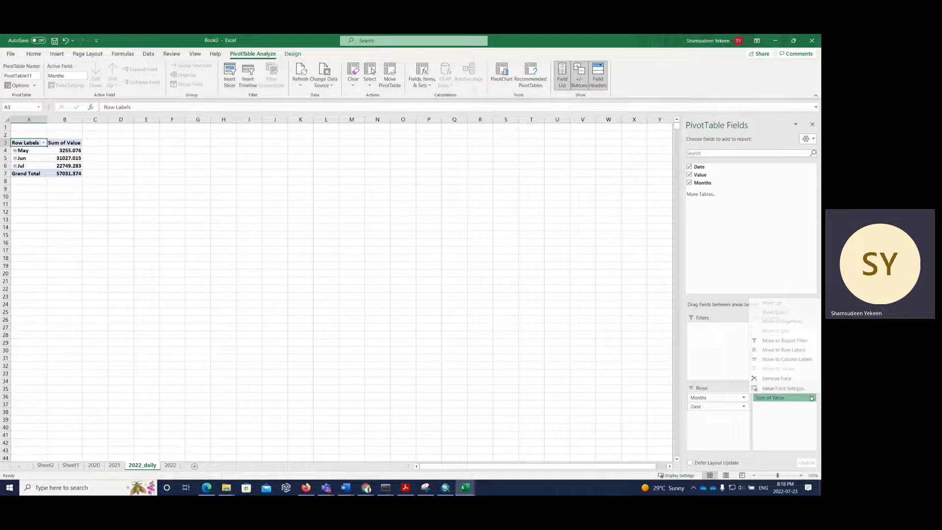
click(773, 389)
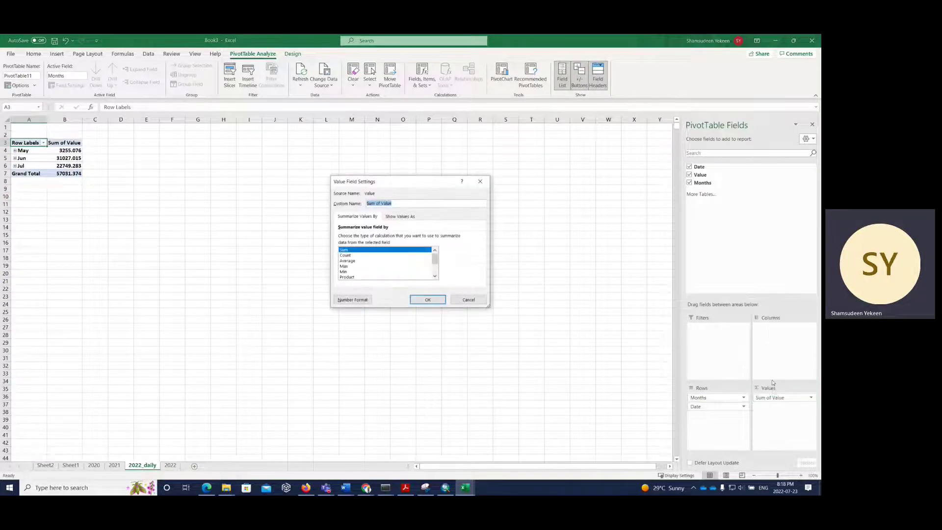
click(345, 261)
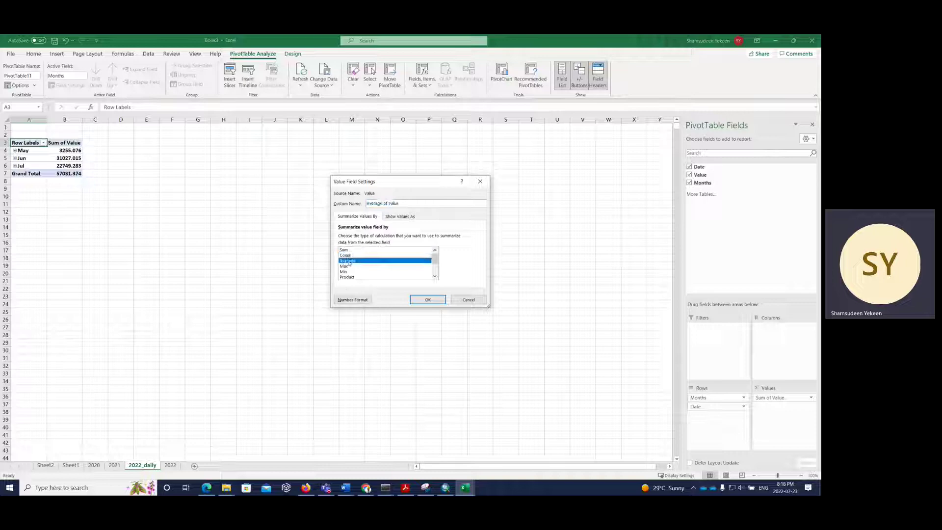
click(427, 300)
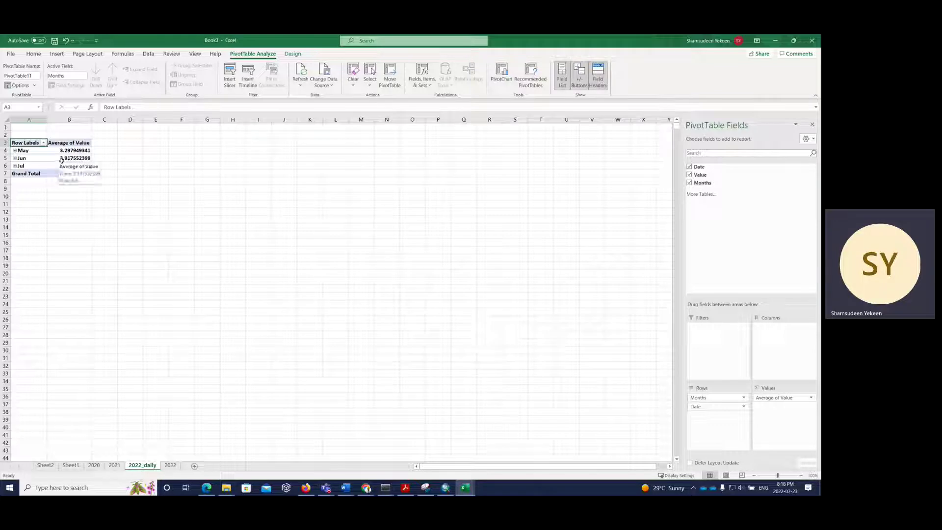
Regroup the pivot's date rows by Days only instead of Months
click(30, 151)
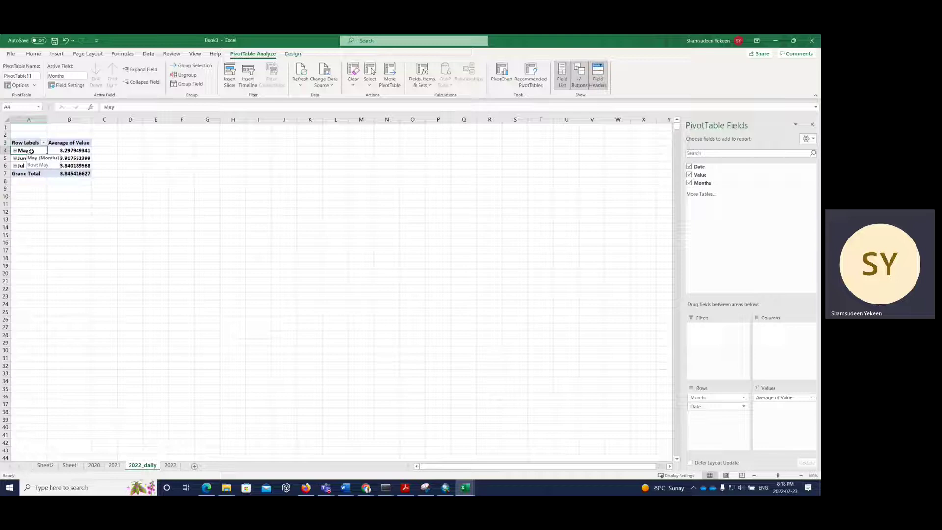
right_click(32, 151)
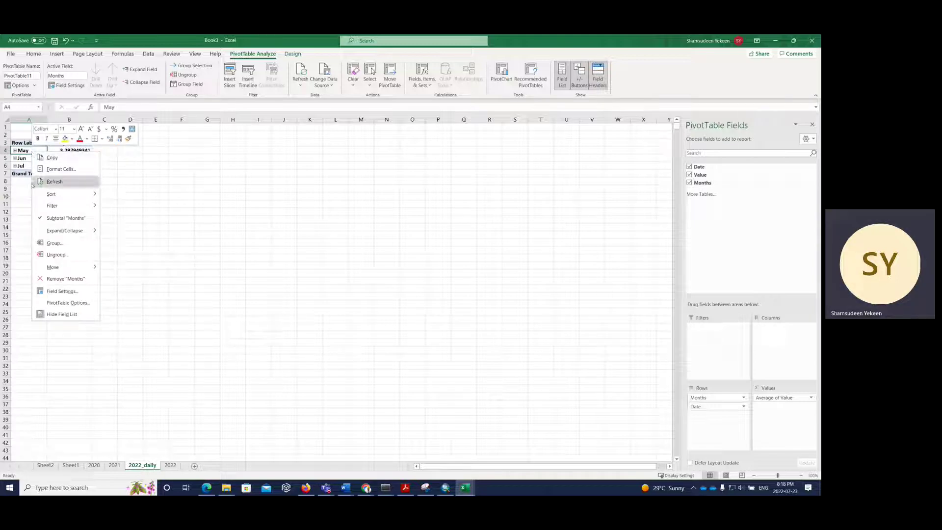
click(55, 243)
click(74, 249)
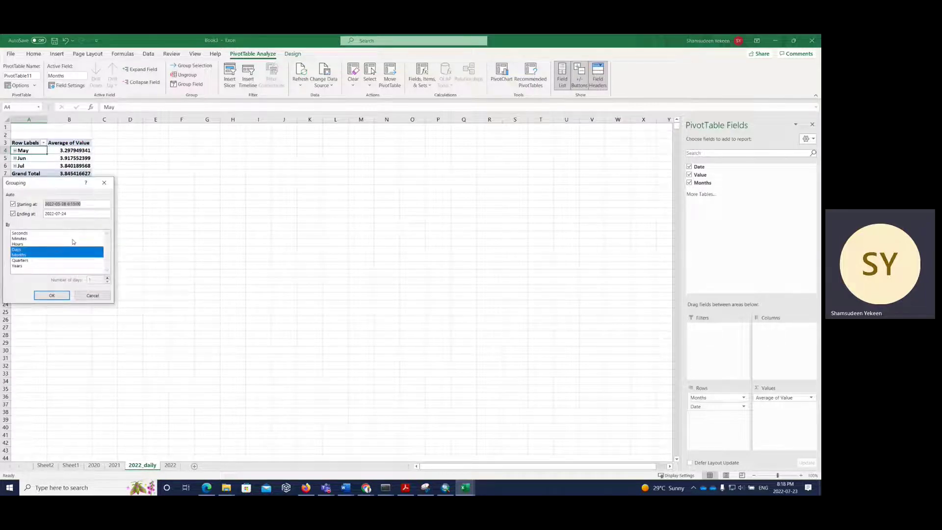
click(21, 255)
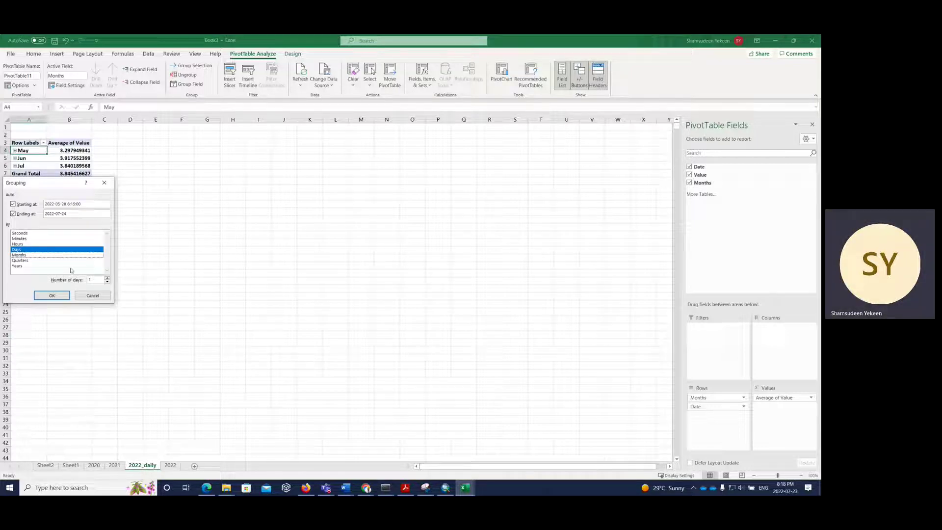
click(51, 295)
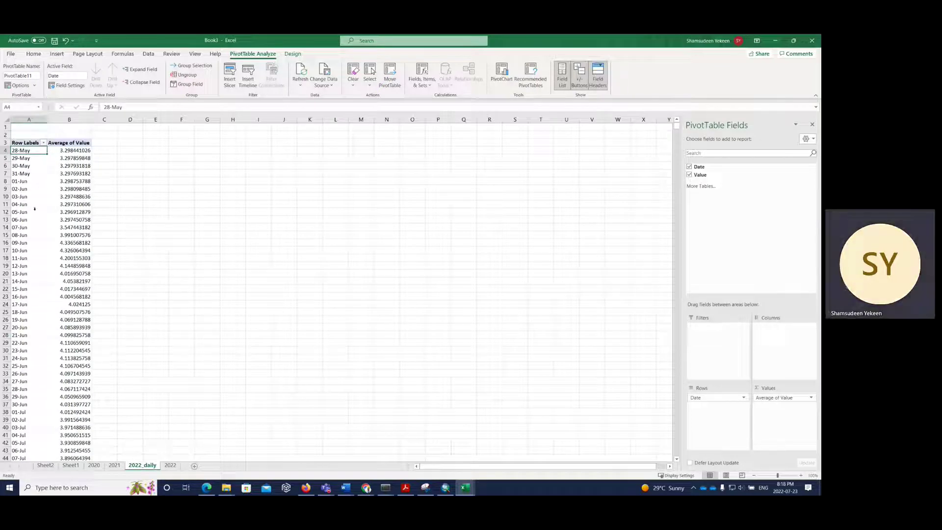
scroll(43, 299, down, 2)
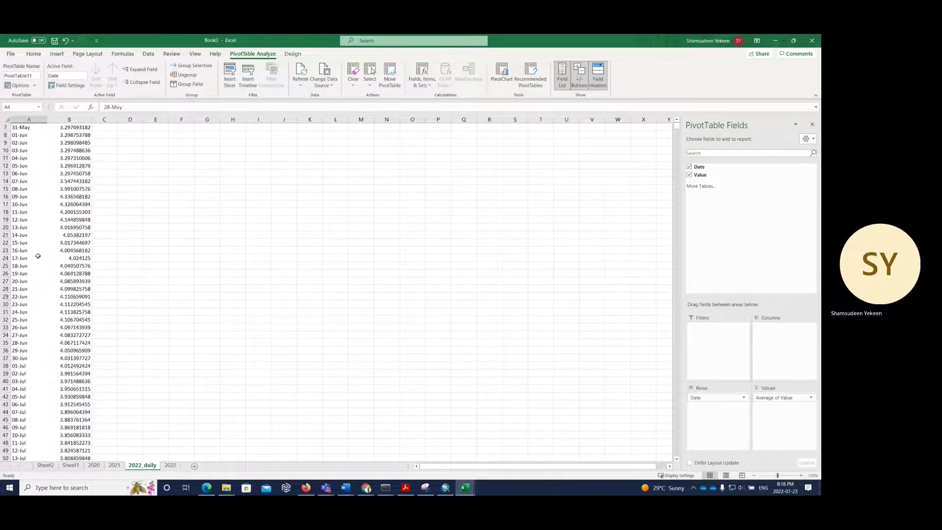
scroll(45, 297, up, 2)
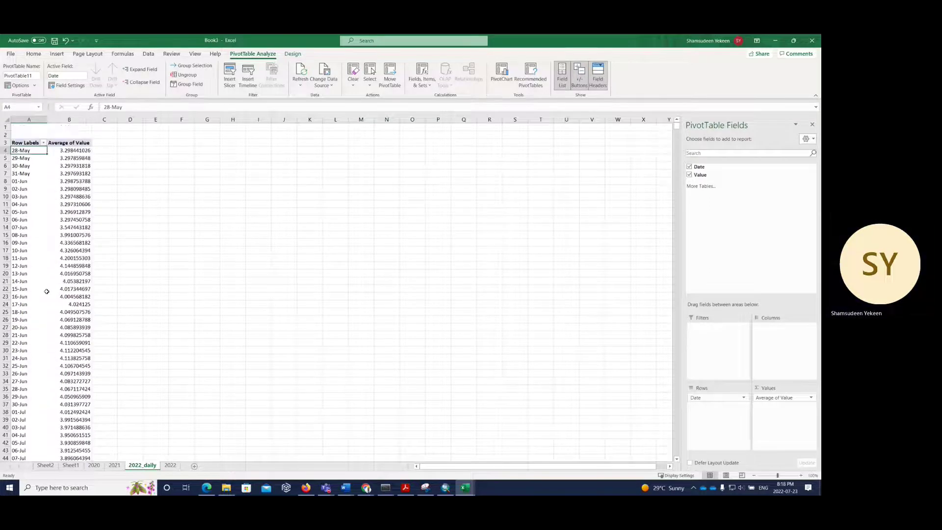
click(32, 158)
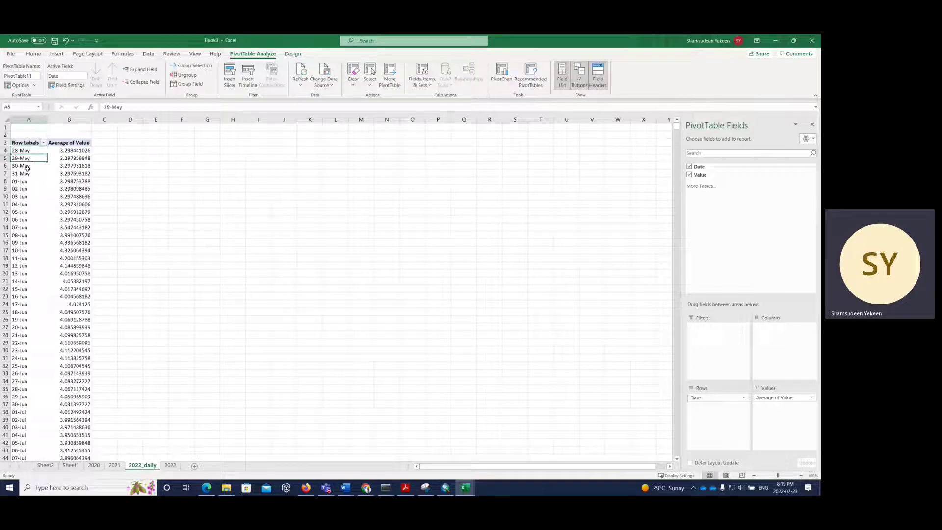
click(27, 165)
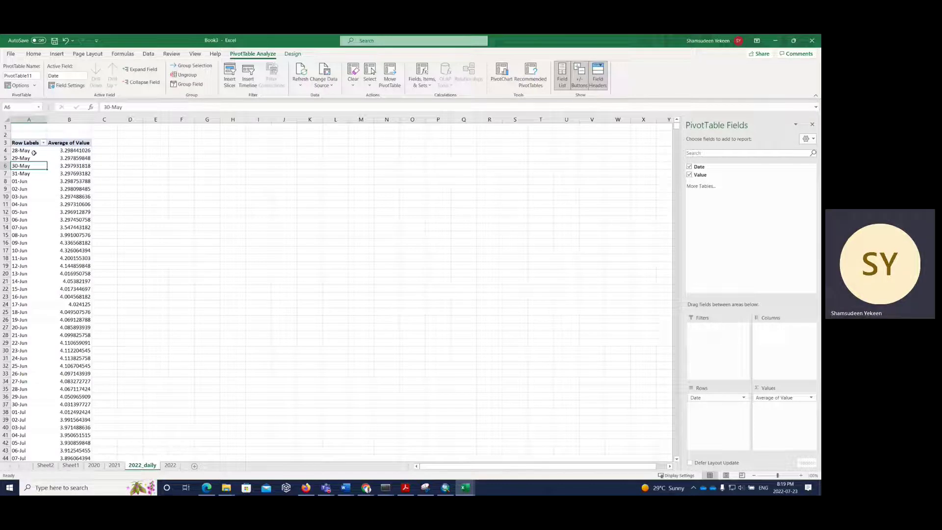
click(34, 153)
double_click(34, 152)
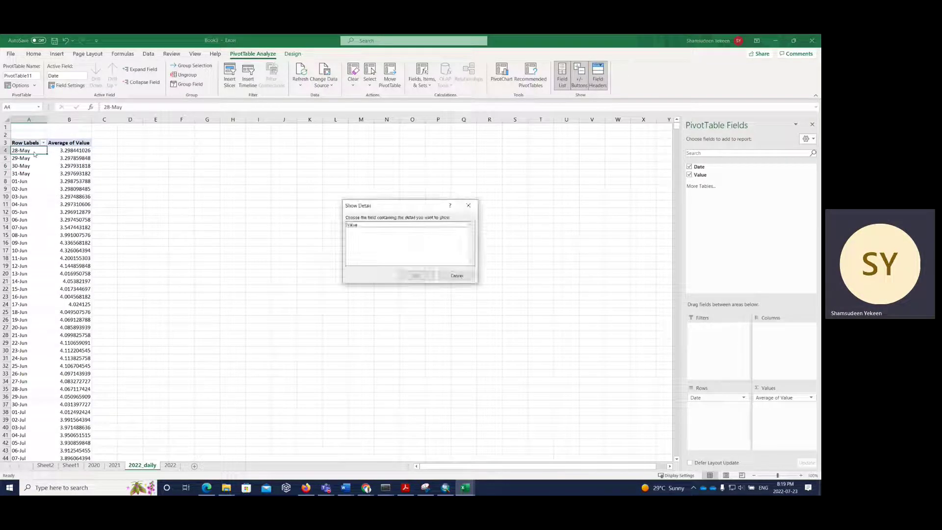
click(455, 275)
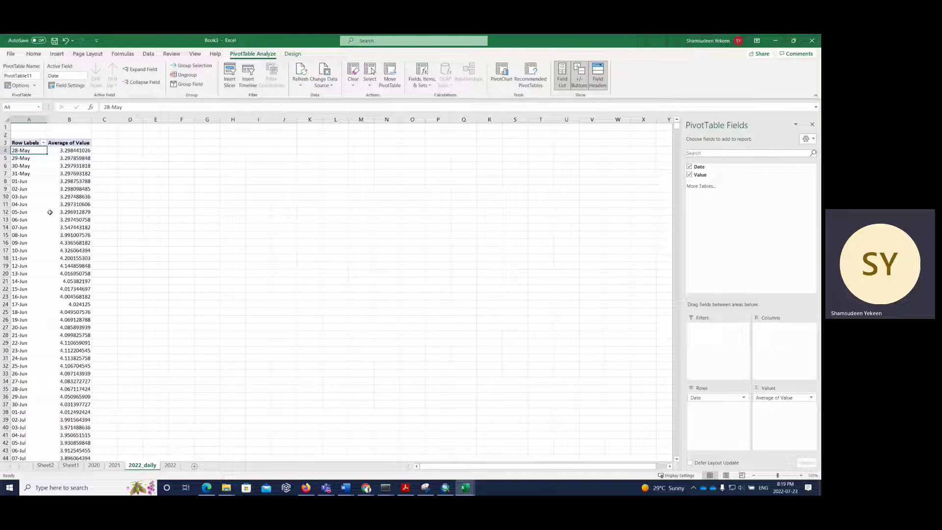
Copy the daily dates and averages in A4:B60, then add a new blank sheet
click(43, 163)
drag(23, 152, 78, 444)
key(ctrl+c)
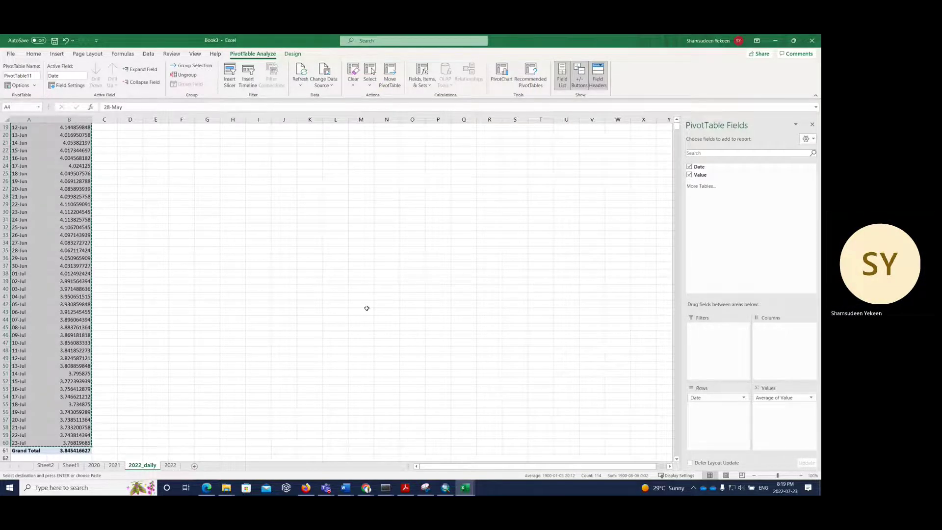
scroll(363, 289, up, 6)
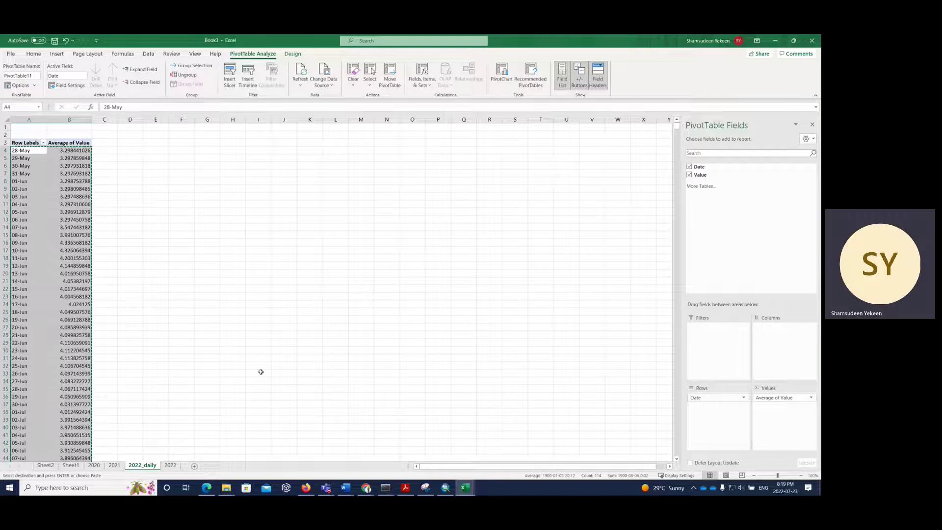
click(194, 466)
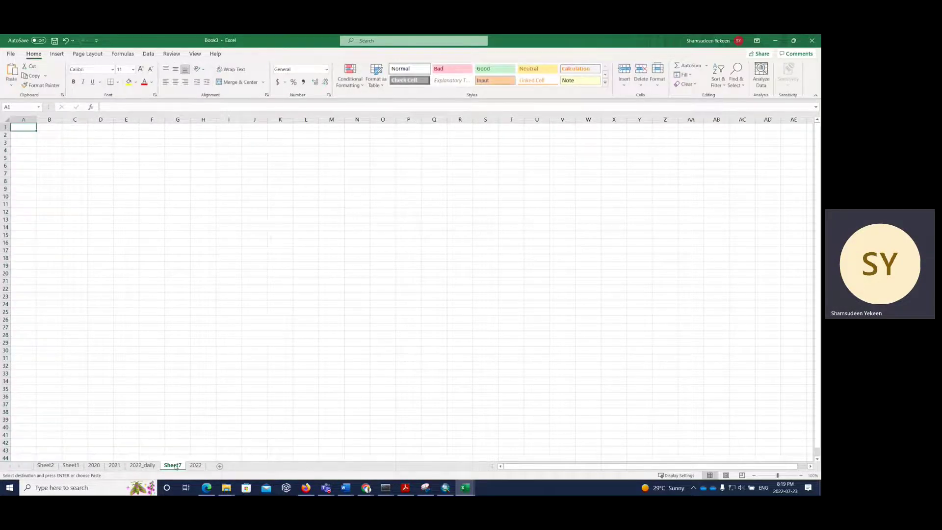
Paste the daily data at A2 and add headers Date in A1 and Height in B1
click(25, 134)
key(ctrl+v)
click(30, 127)
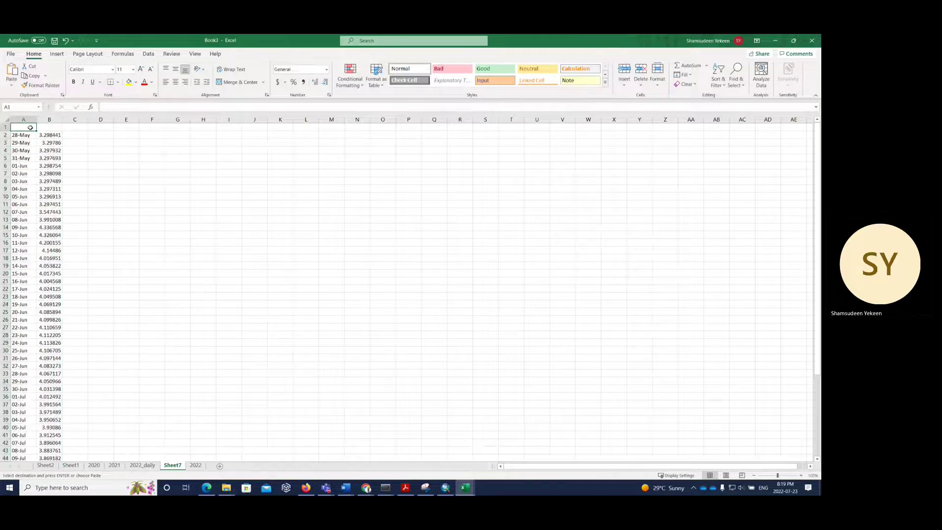
text(Date)
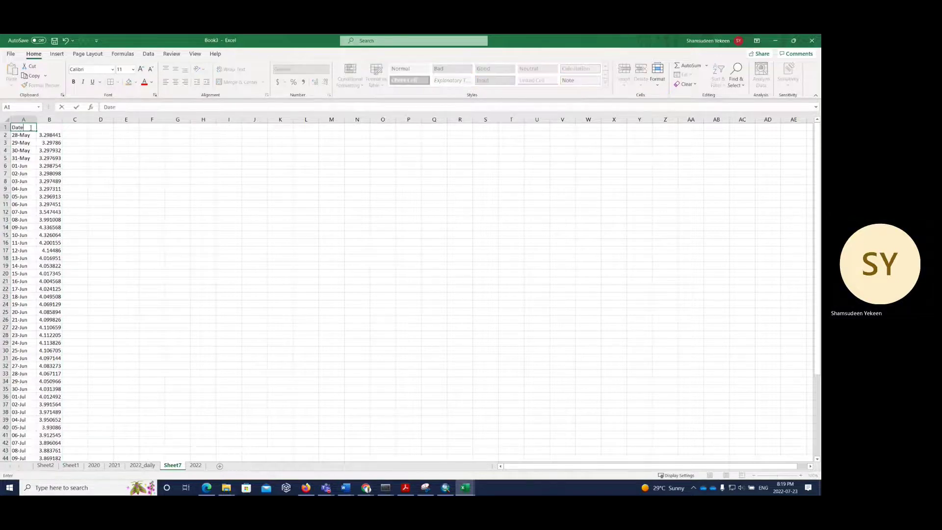
click(50, 128)
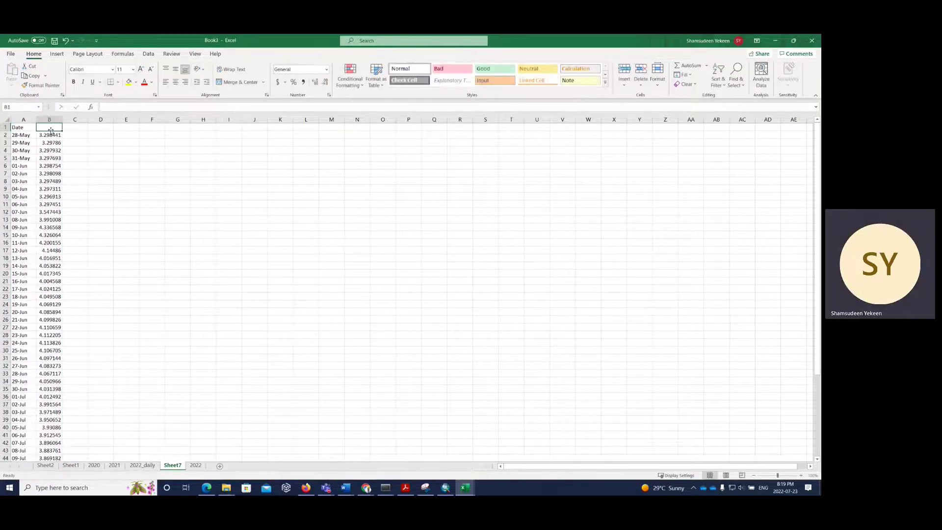
text(Height)
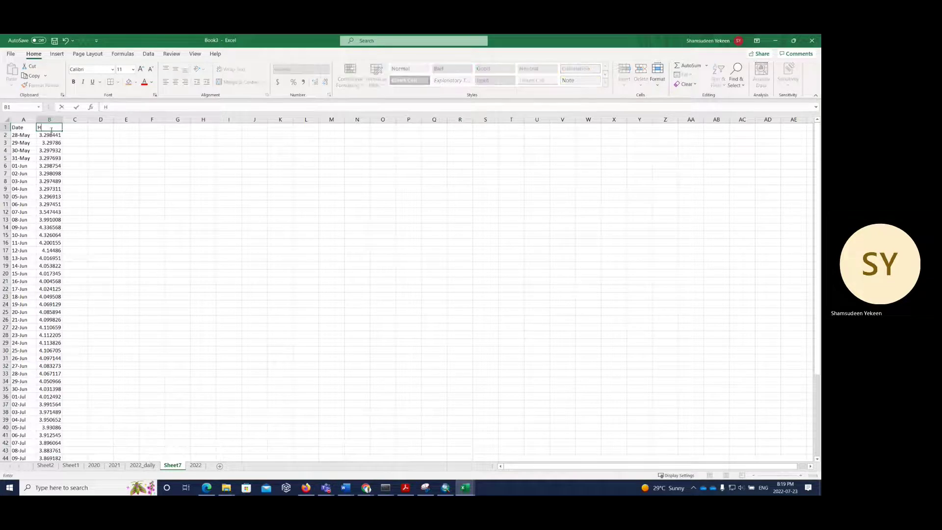
click(19, 133)
Re-enter cell A2 so it shows the full date 2022-05-28 0:00
double_click(22, 135)
click(27, 141)
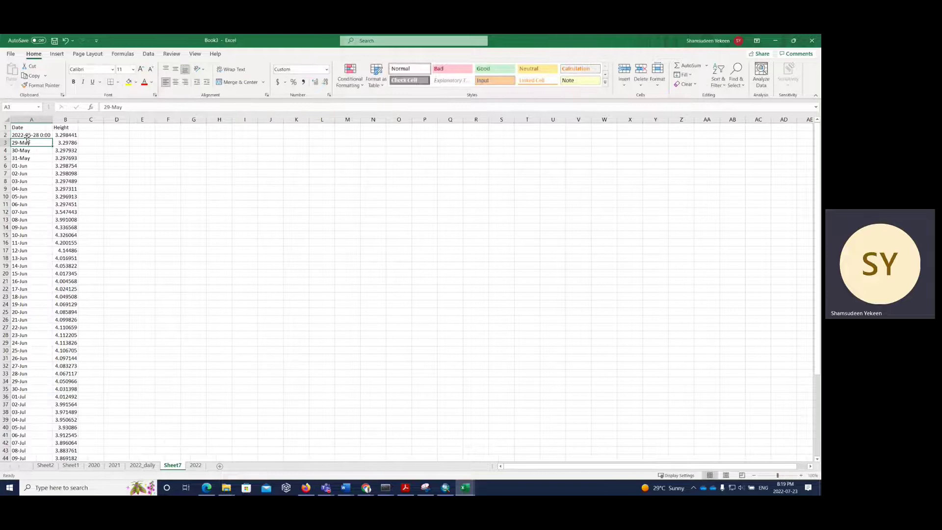
click(36, 133)
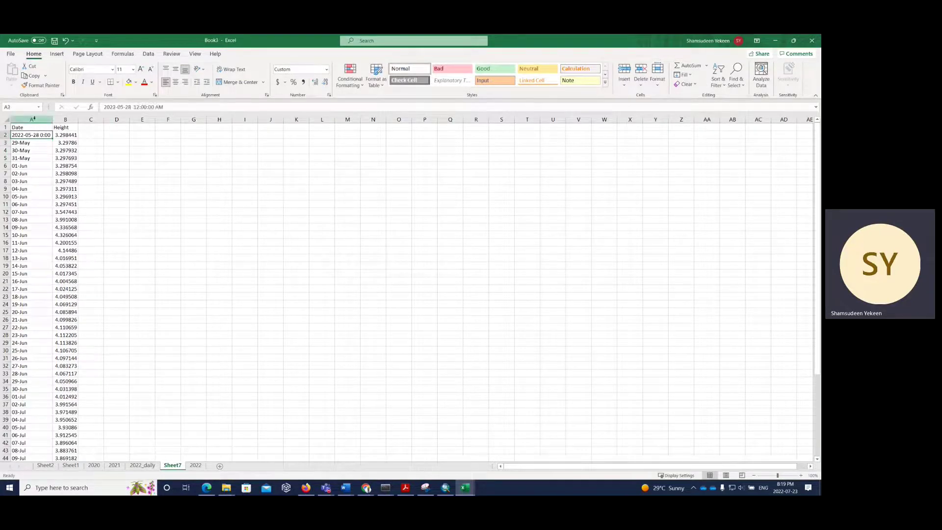
Apply the 2012-03-14 Date format to column A so A2 shows 2022-05-28
click(32, 119)
right_click(33, 120)
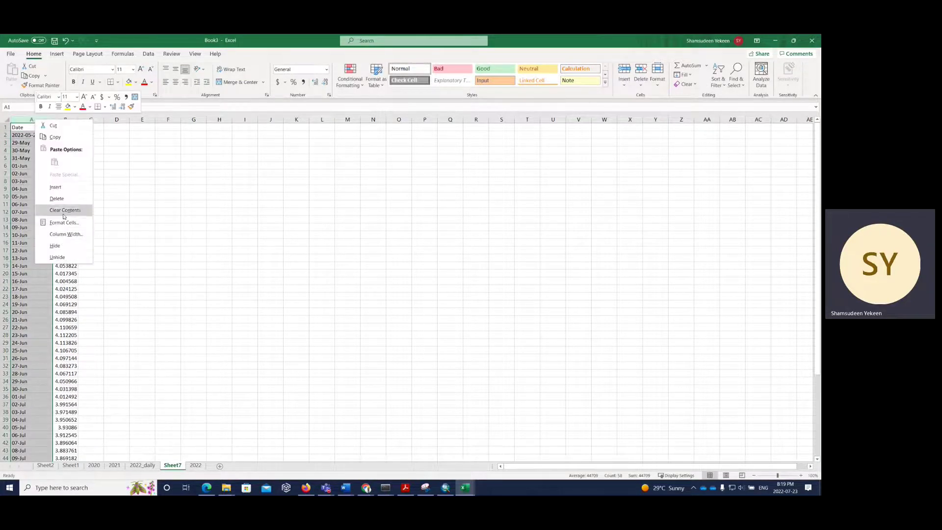
click(64, 223)
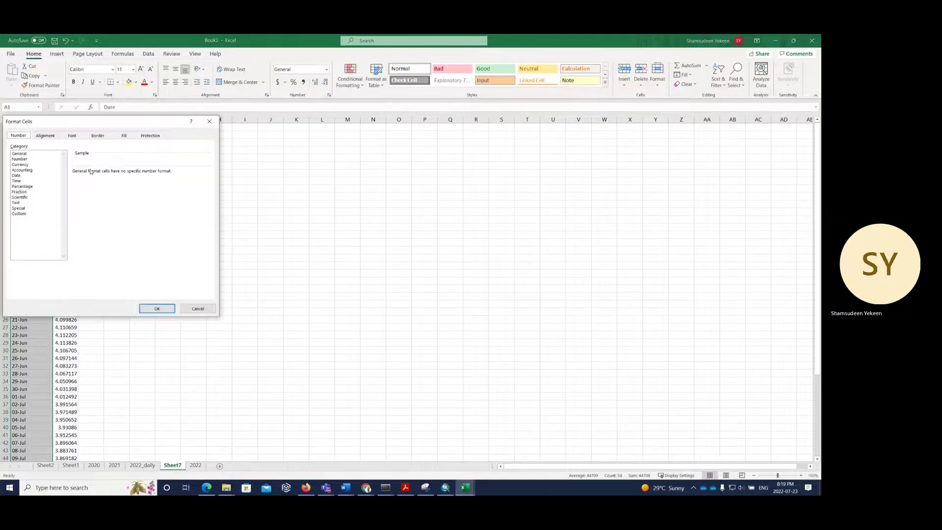
click(19, 160)
click(16, 175)
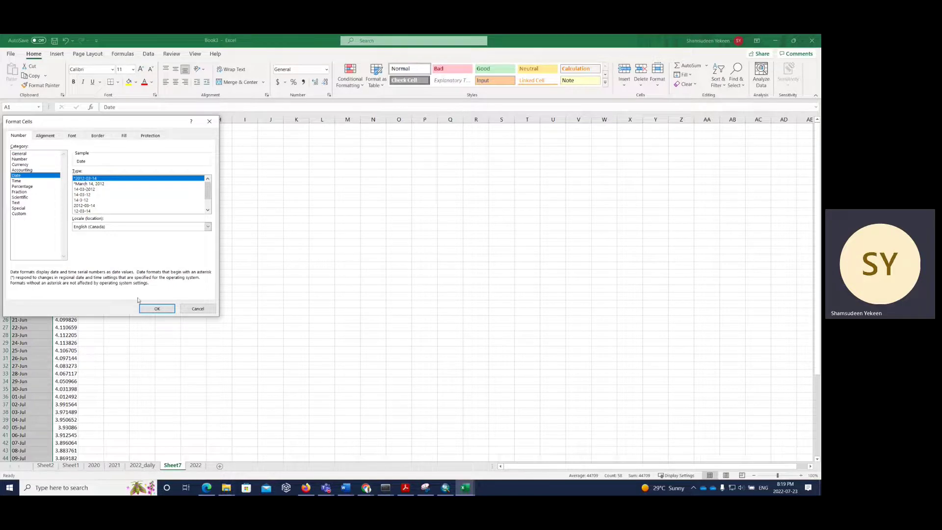
click(155, 307)
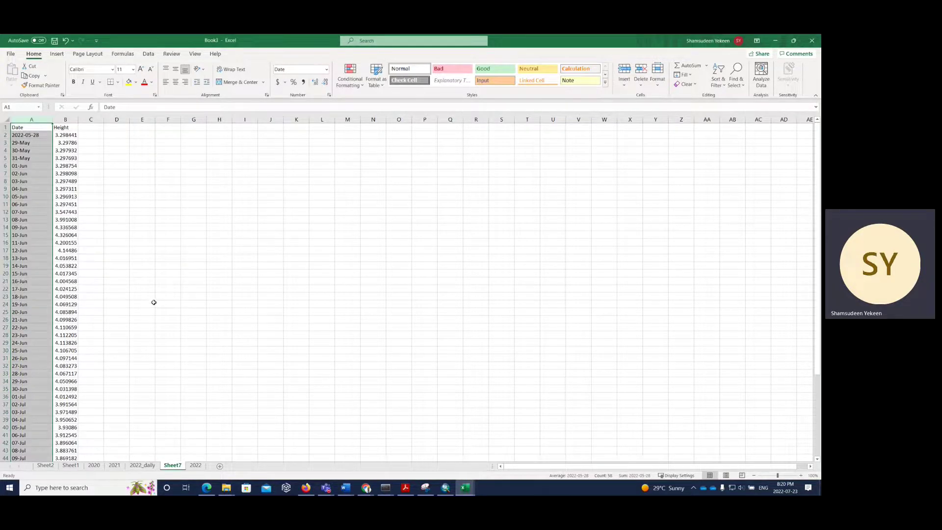
Change the year of the date in A2 to 2020
double_click(36, 135)
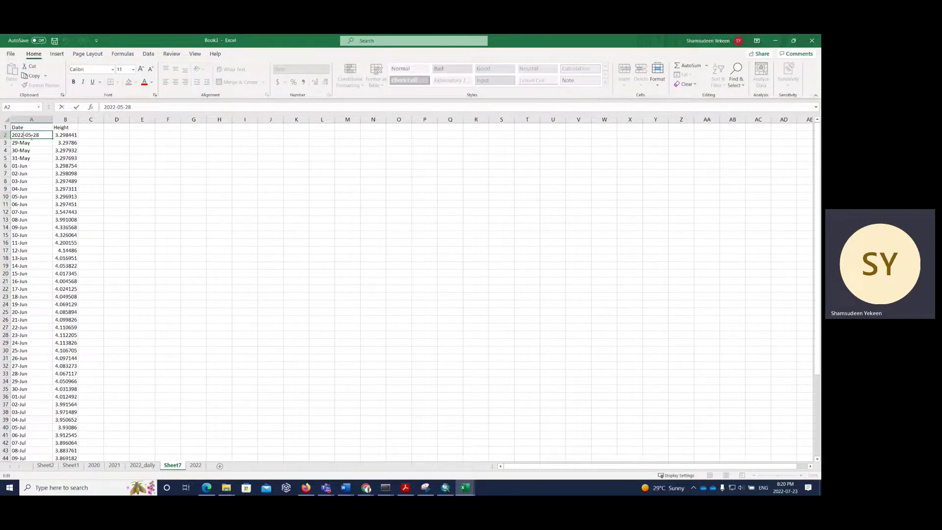
key(BackSpace)
text(0)
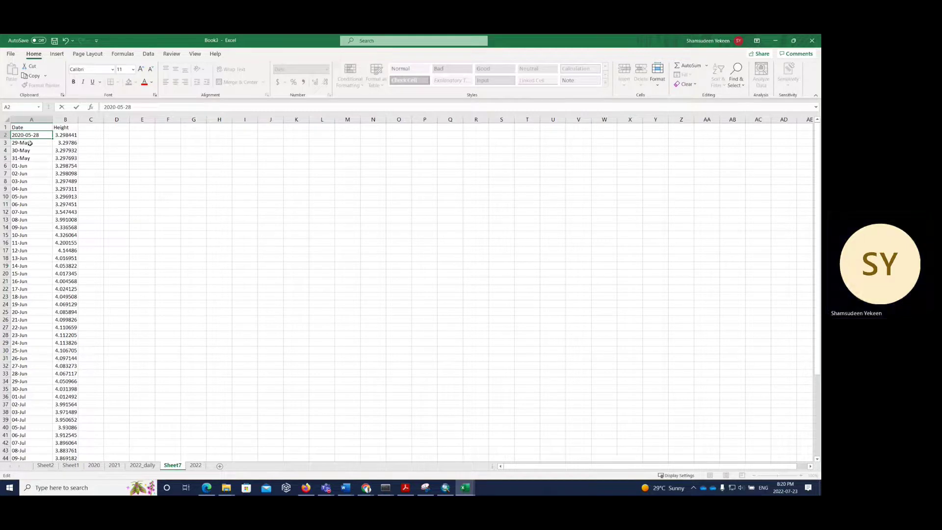
key(Return)
Fill consecutive dates from A2 down to row 58, ending at 2020-07-23
click(38, 137)
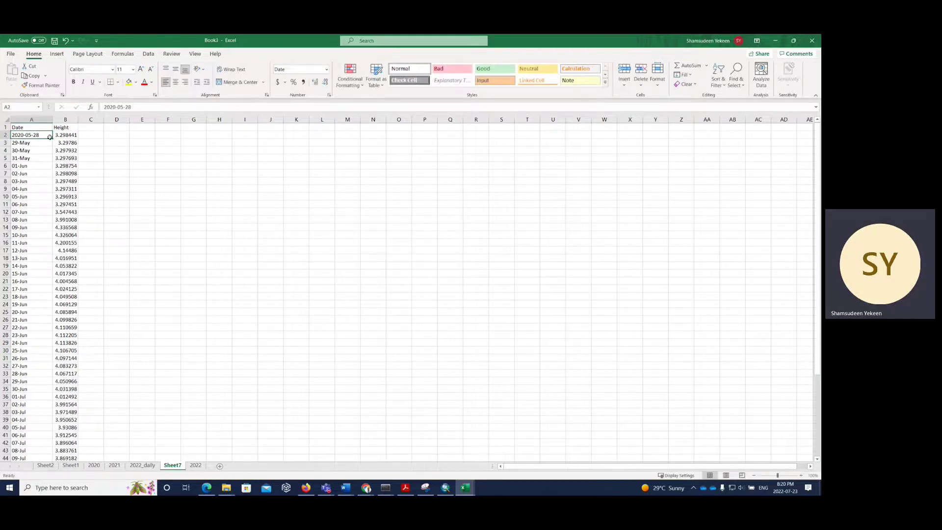
drag(52, 139, 58, 233)
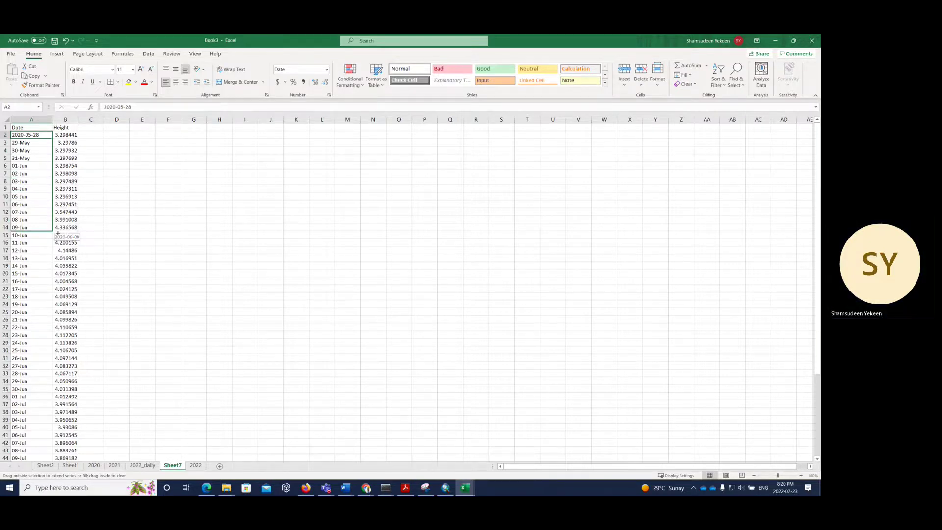
drag(58, 233, 54, 417)
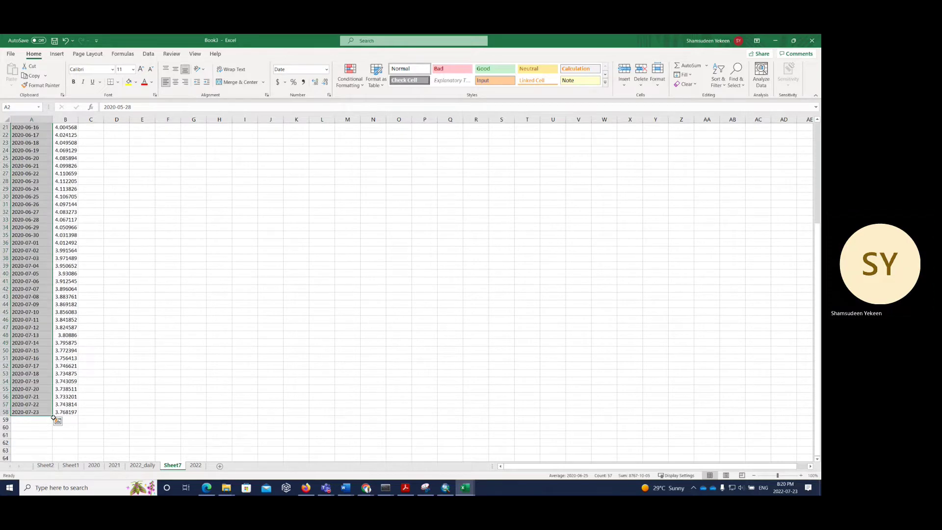
scroll(43, 312, up, 6)
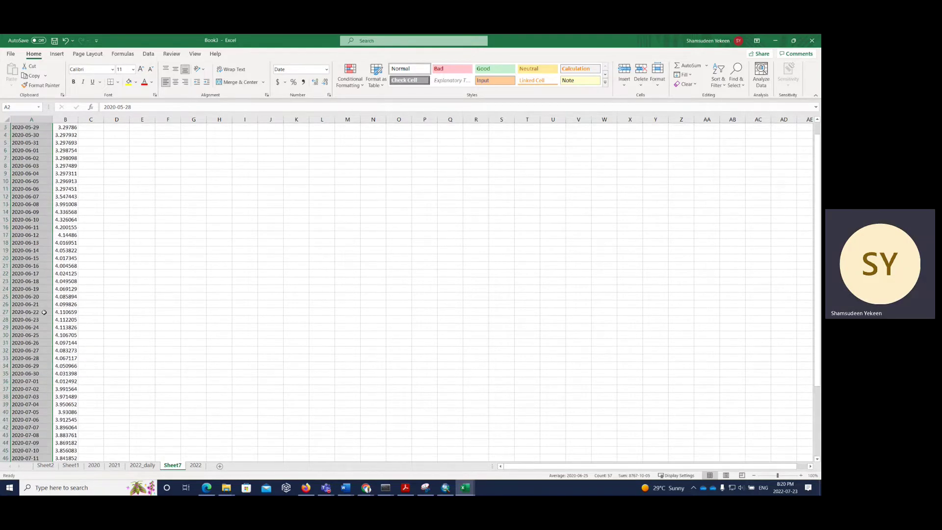
scroll(44, 312, up, 1)
click(30, 203)
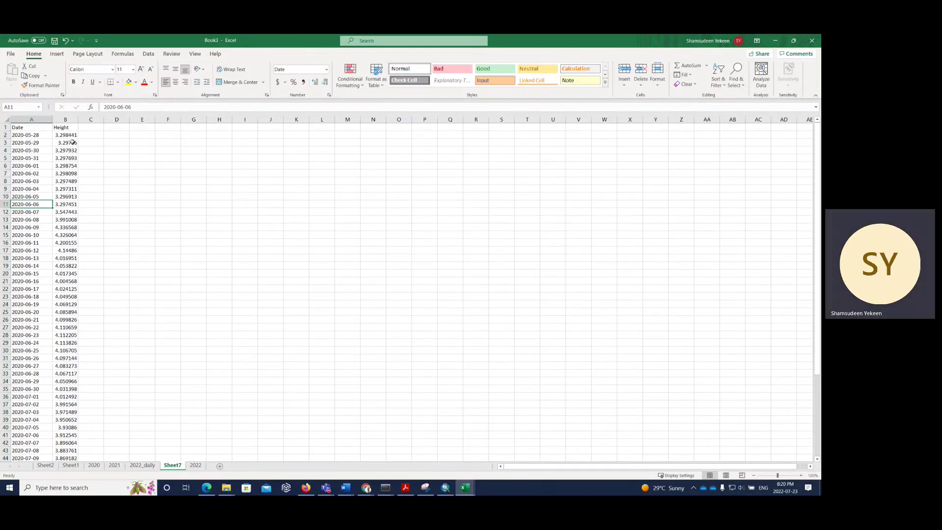
click(74, 149)
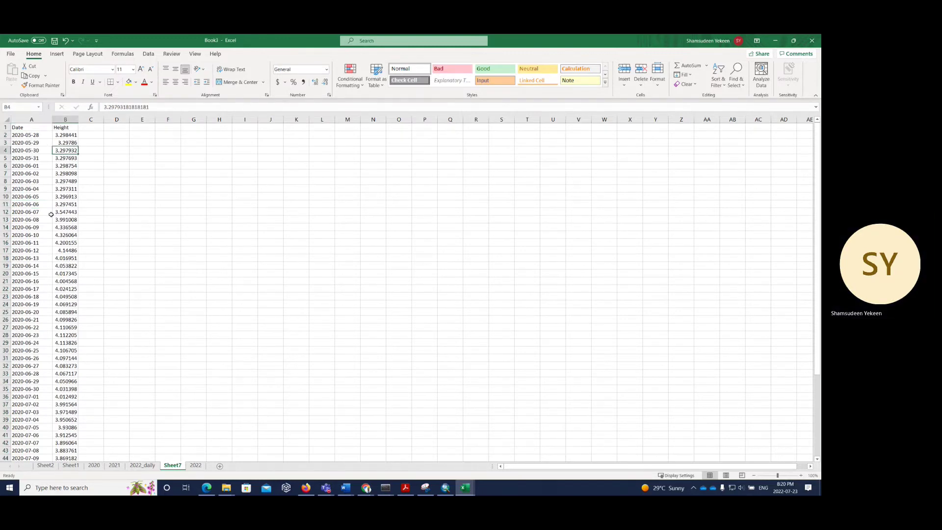